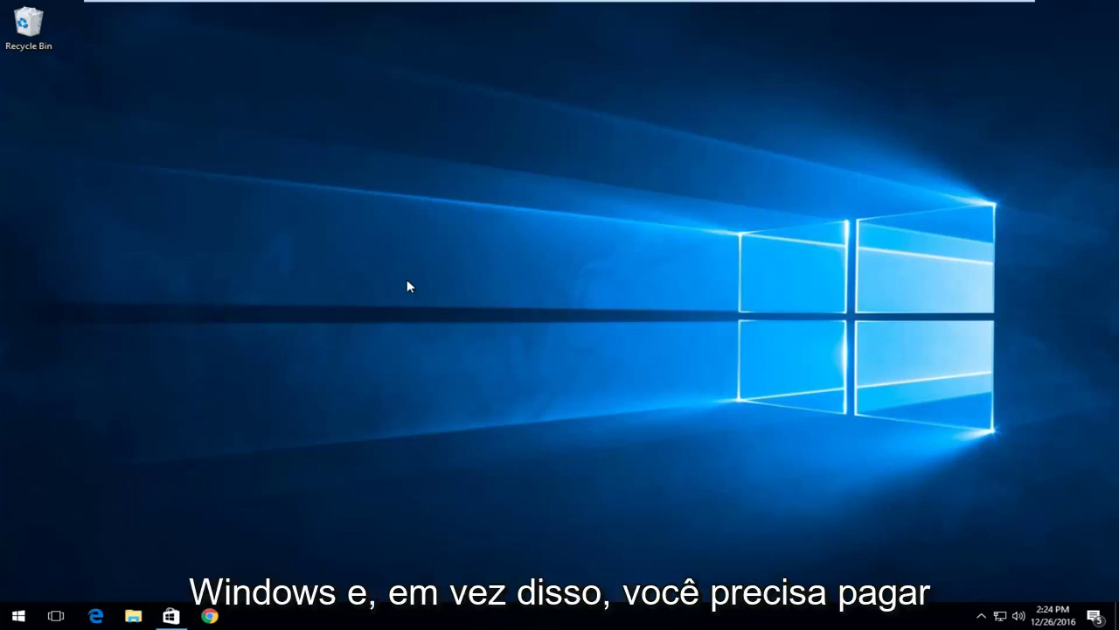
# Clear away the Windows DVD Player Store window and open Chrome maximized.
pyautogui.click(171, 616)
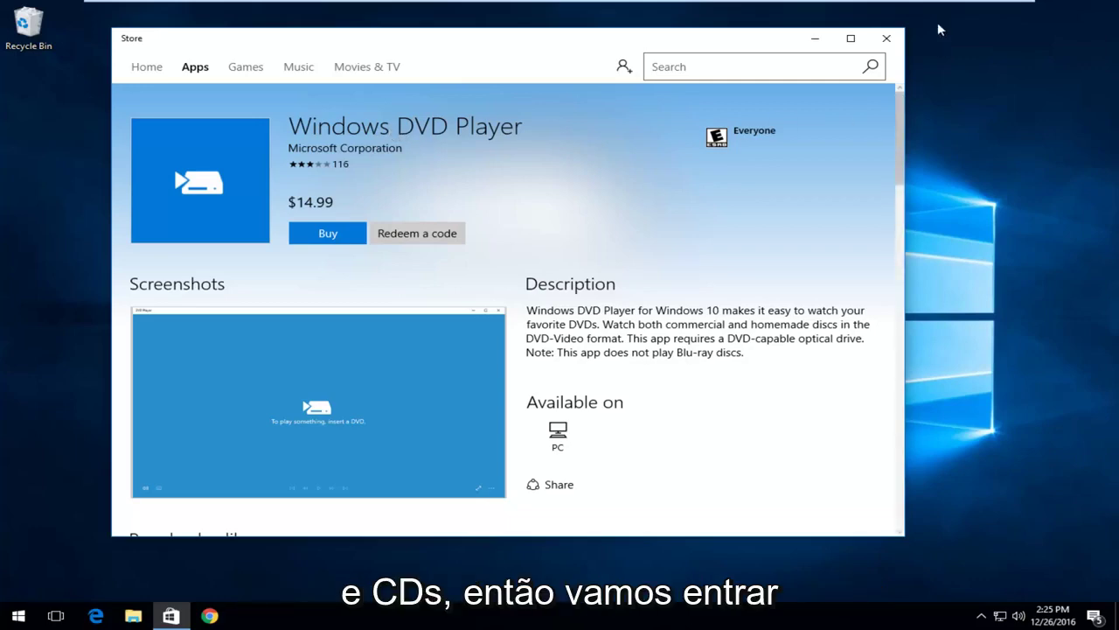
pyautogui.click(814, 38)
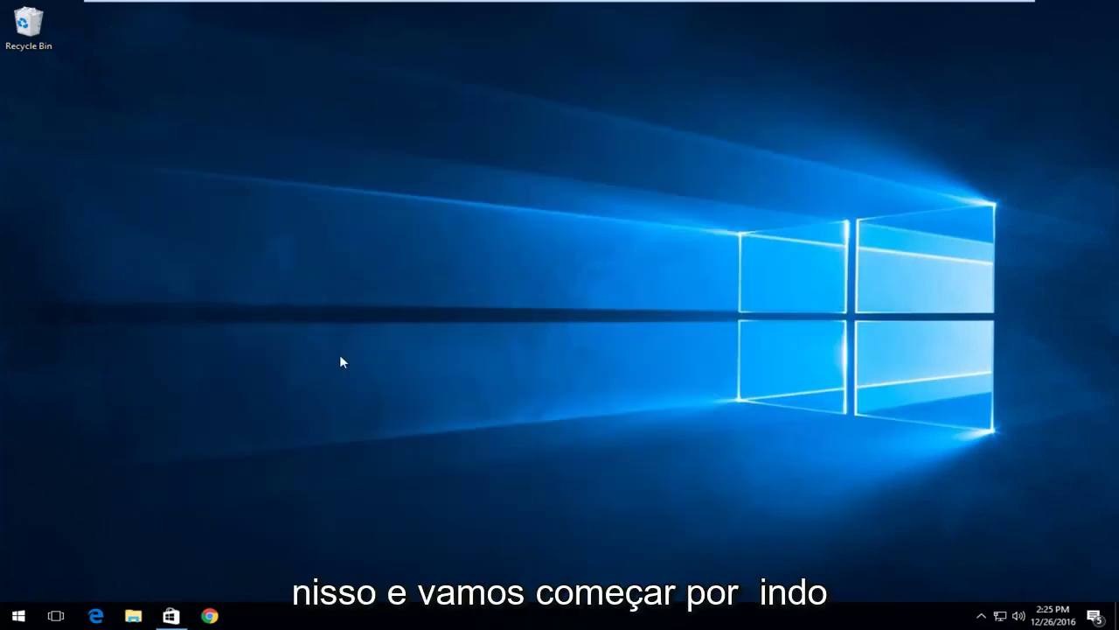
pyautogui.click(210, 616)
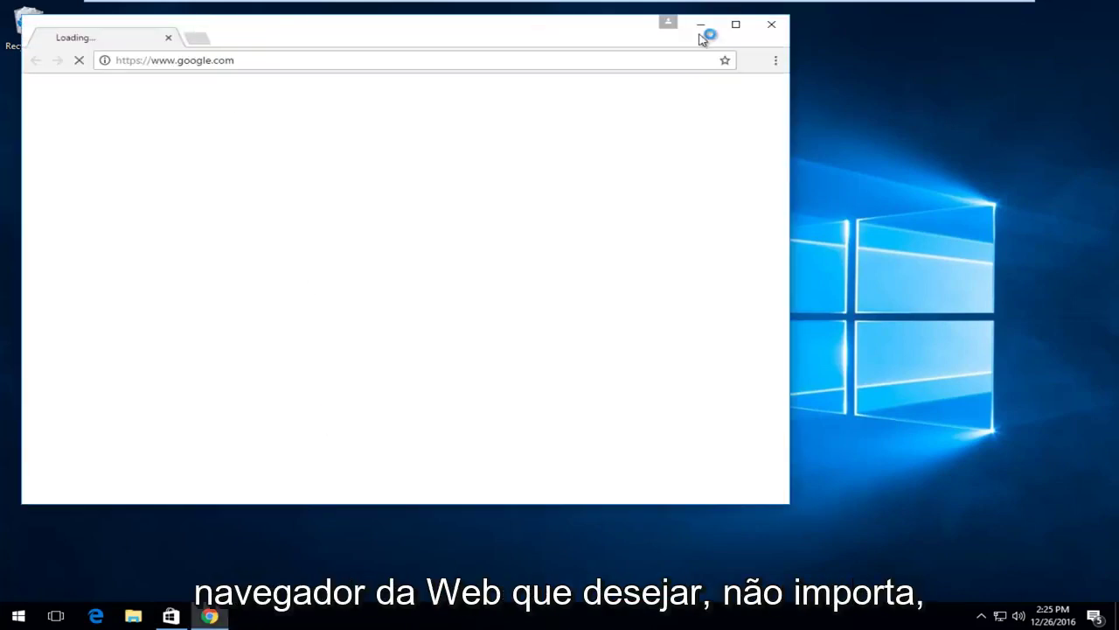
pyautogui.click(737, 26)
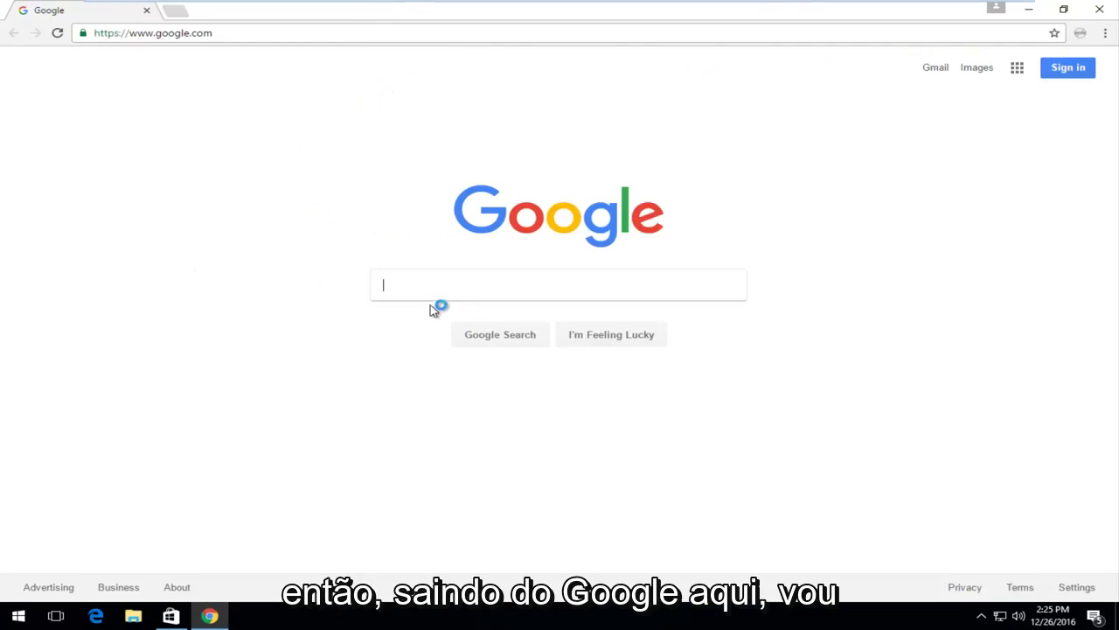
# Dismiss the extension notice and search Google for 'vlc player'.
pyautogui.click(417, 238)
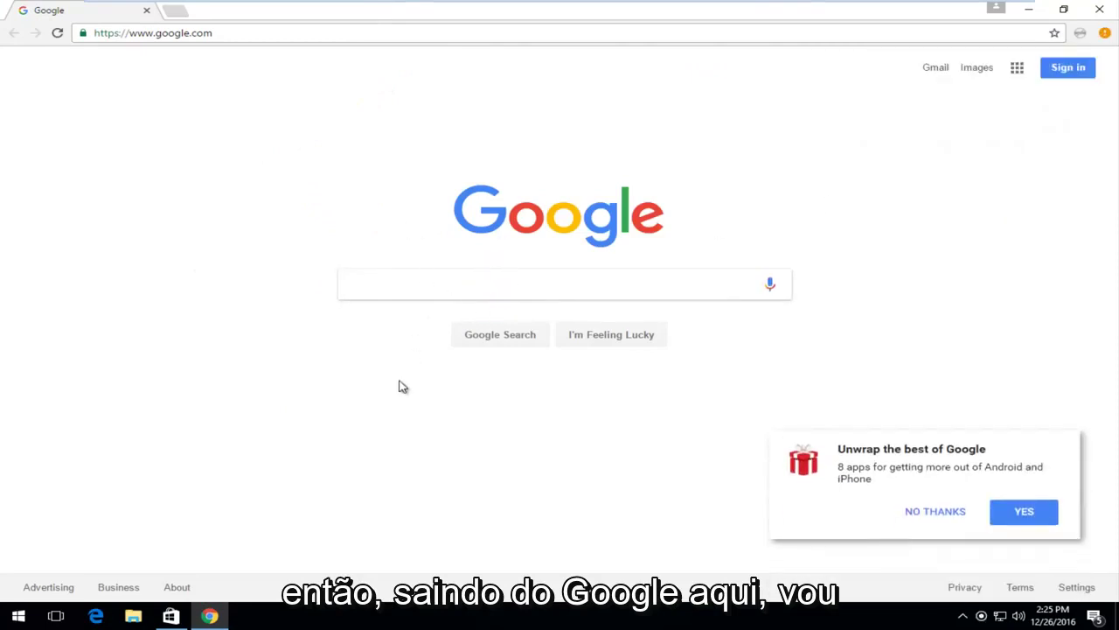
pyautogui.click(390, 289)
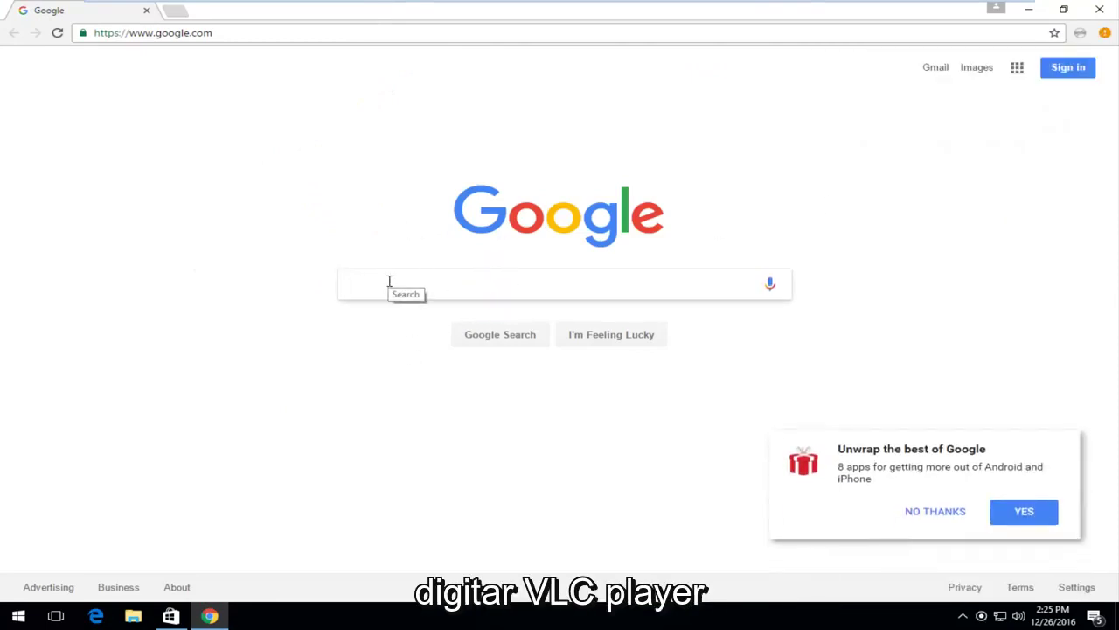
pyautogui.write('vlc player')
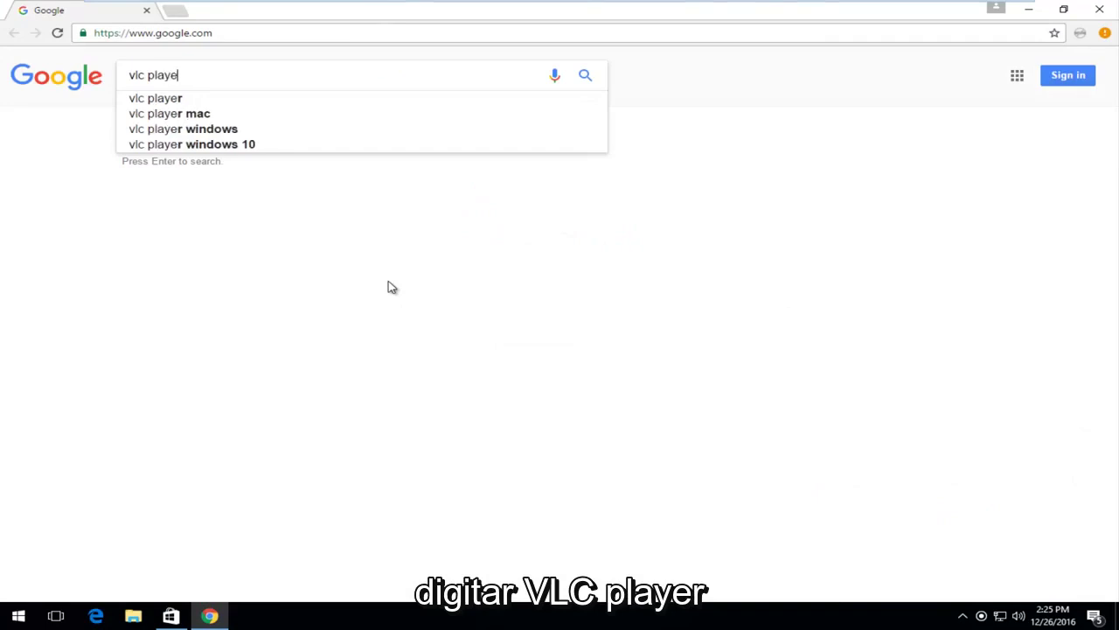
pyautogui.press('Return')
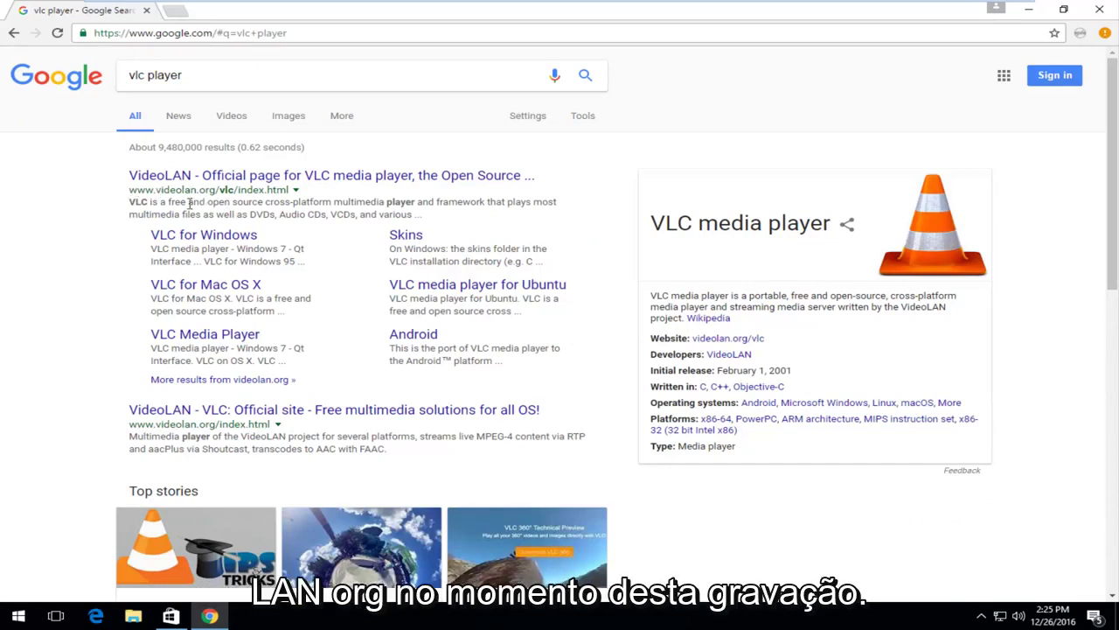
# Open the official VideoLAN result and download vlc-2.2.4-win32.exe (29.1 MB).
pyautogui.click(147, 179)
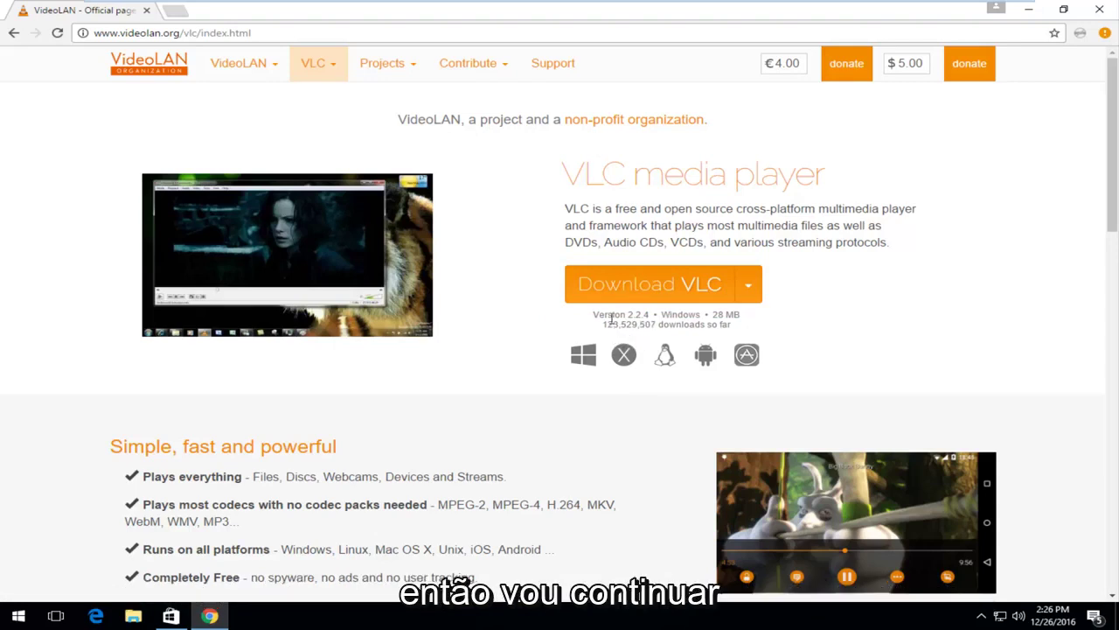
pyautogui.click(568, 287)
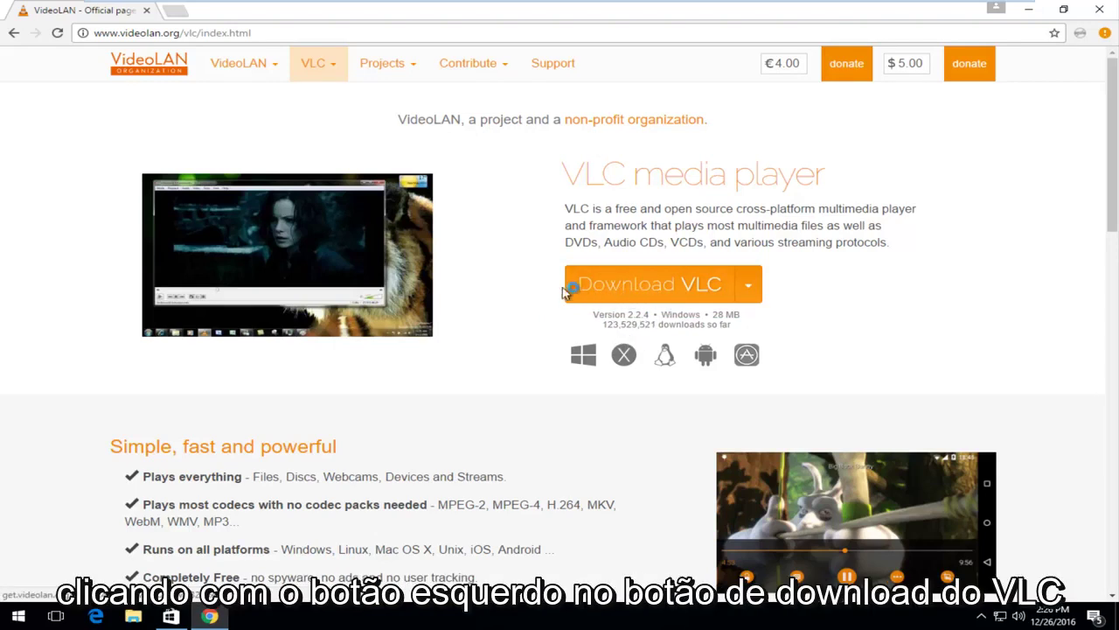
pyautogui.click(624, 289)
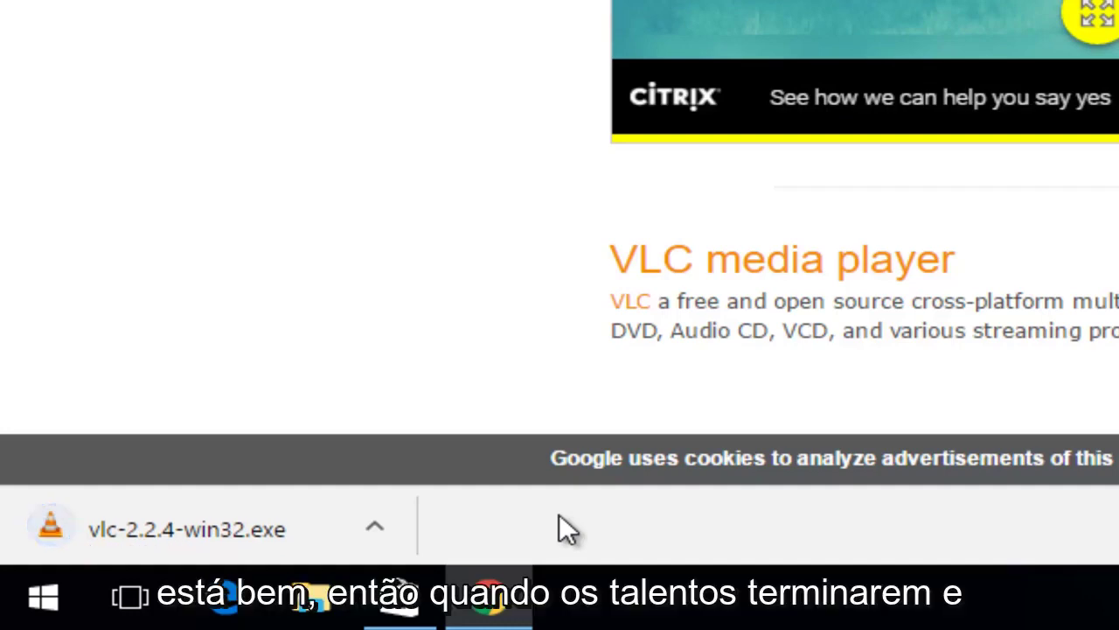
# Run vlc-2.2.4-win32.exe, approve UAC, choose English, and install with default components and location.
pyautogui.click(114, 532)
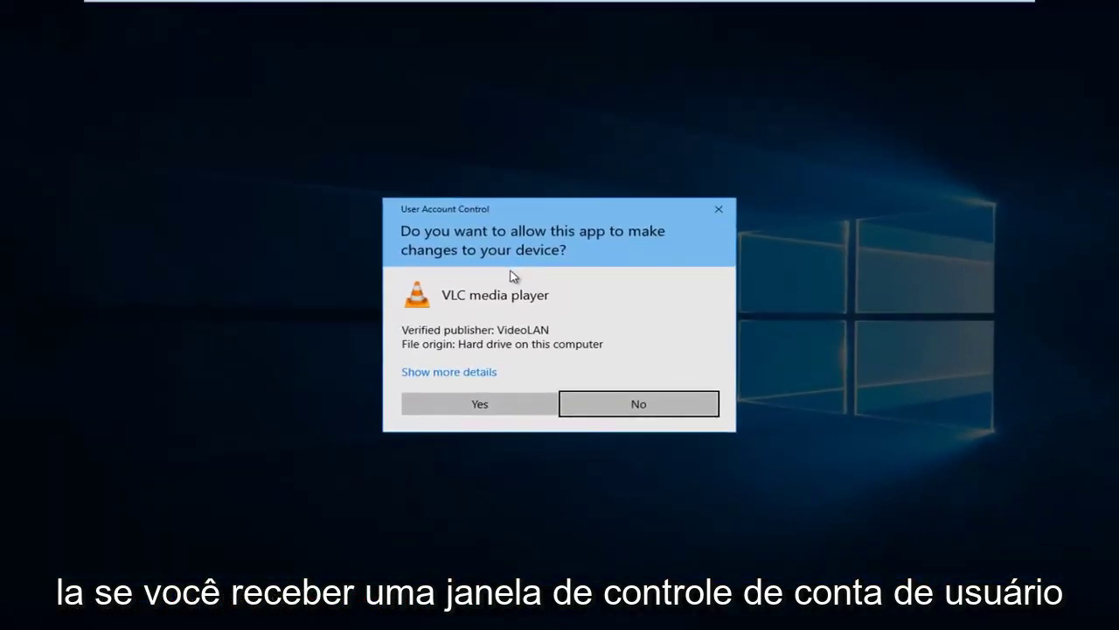
pyautogui.click(451, 413)
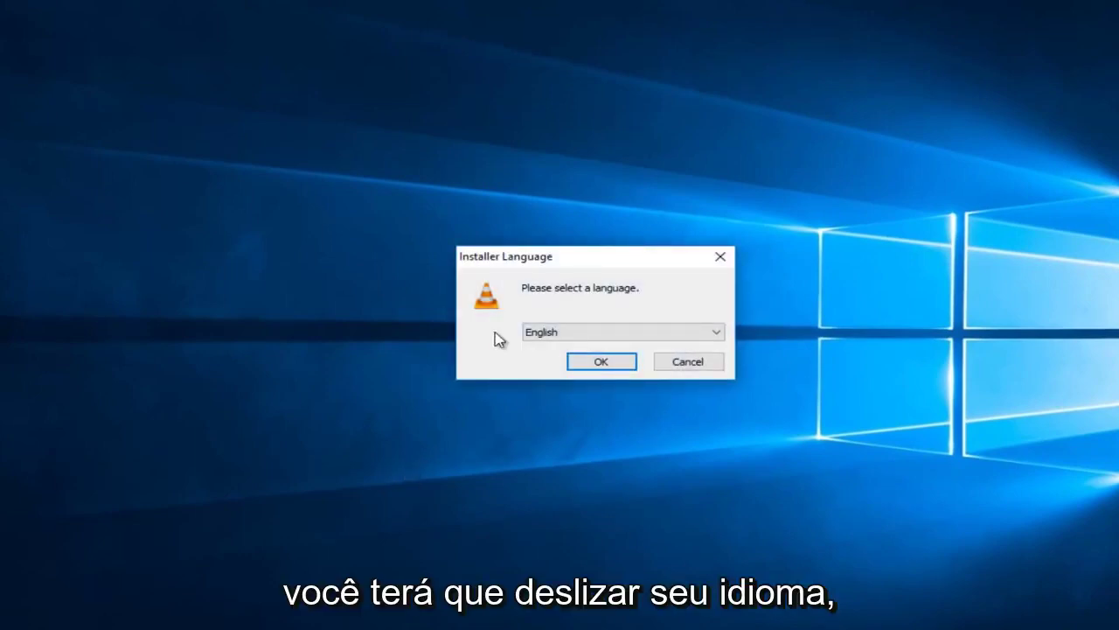
pyautogui.click(587, 368)
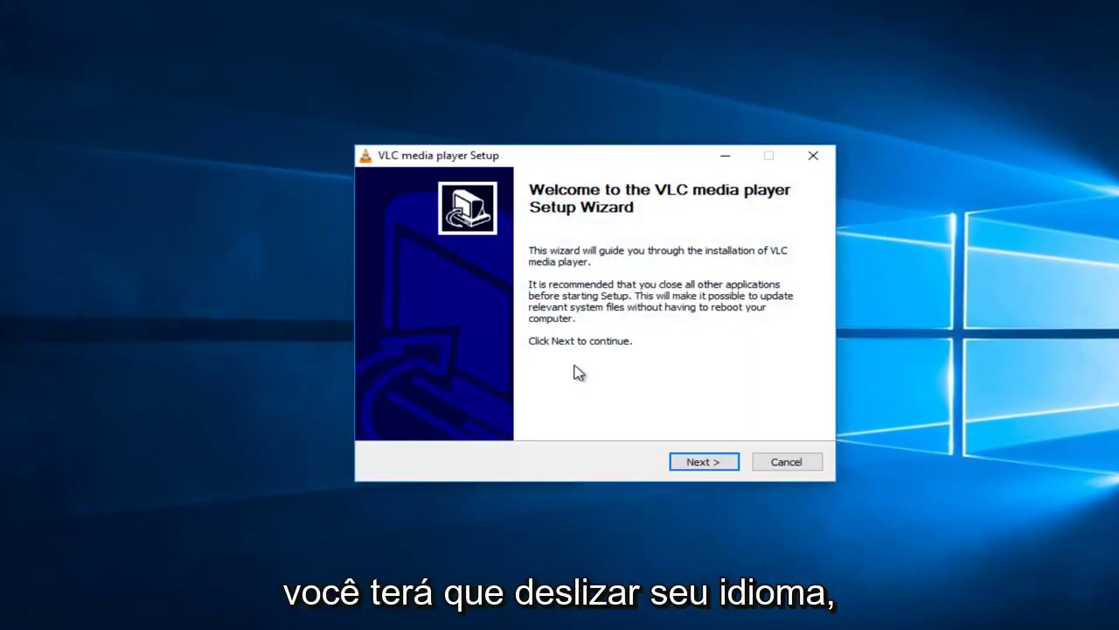
pyautogui.click(690, 470)
pyautogui.click(689, 470)
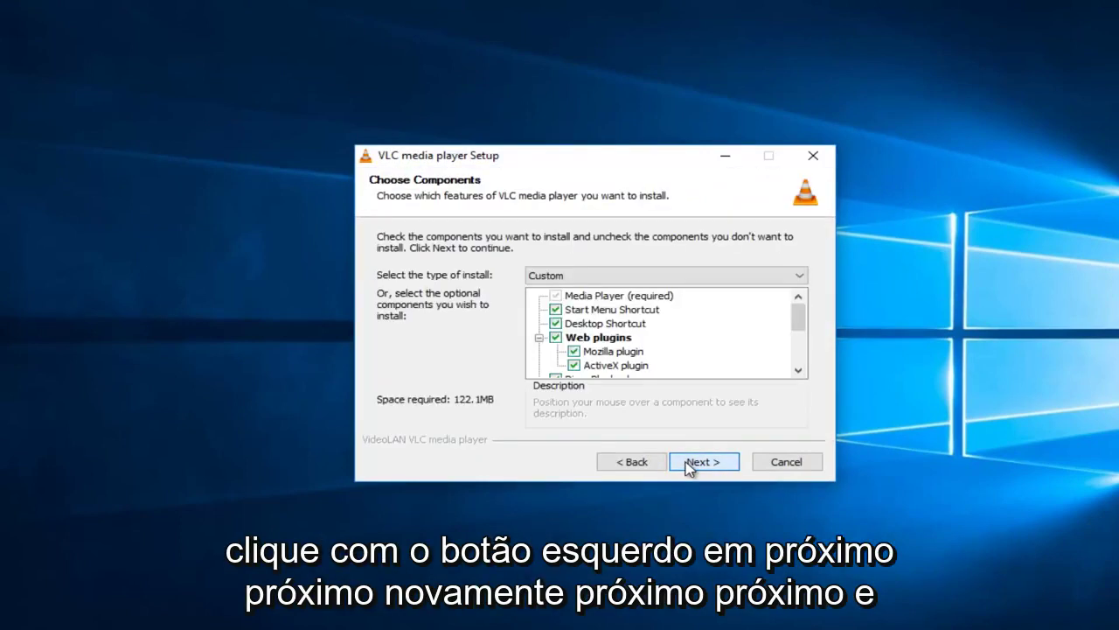
pyautogui.click(690, 470)
pyautogui.click(689, 470)
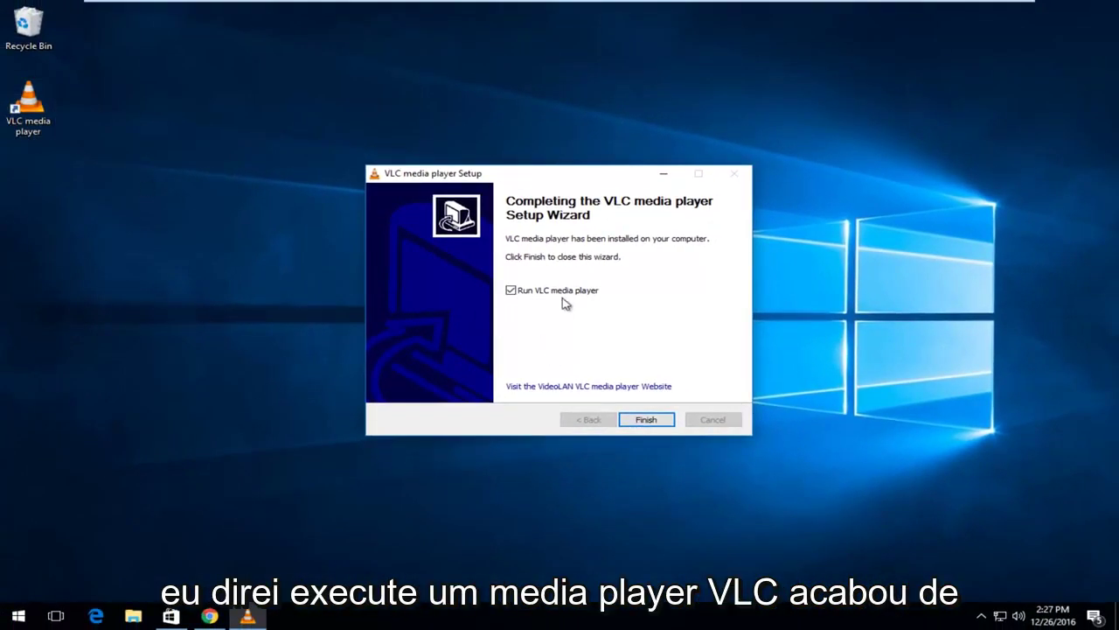
# Launch VLC and accept the privacy dialog with metadata network access off and update checks on.
pyautogui.click(642, 420)
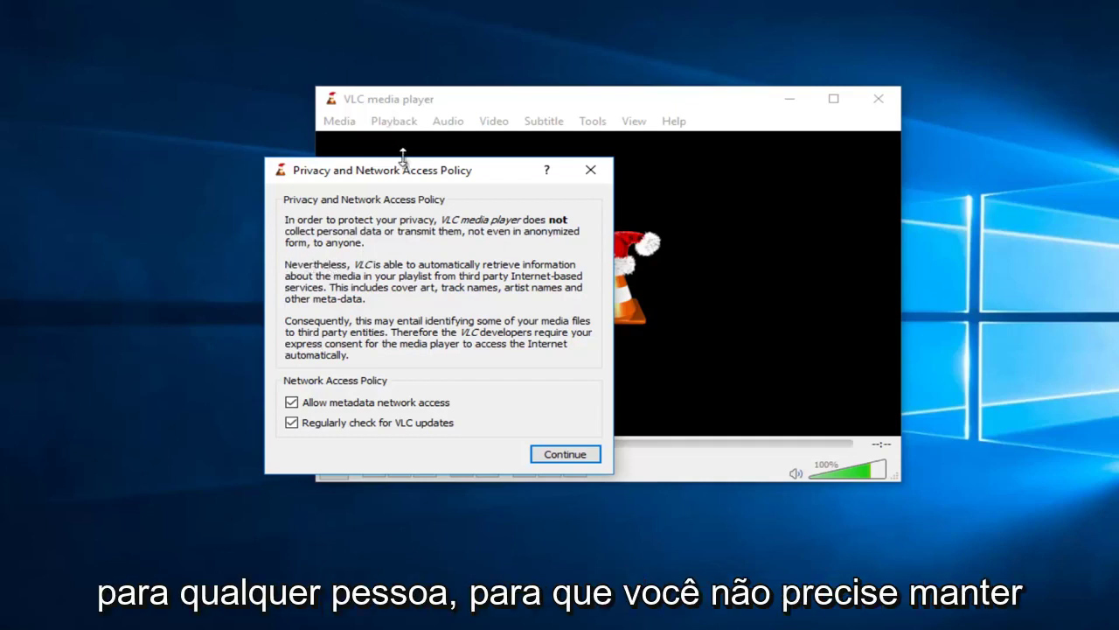
pyautogui.moveTo(404, 169); pyautogui.dragTo(480, 139)
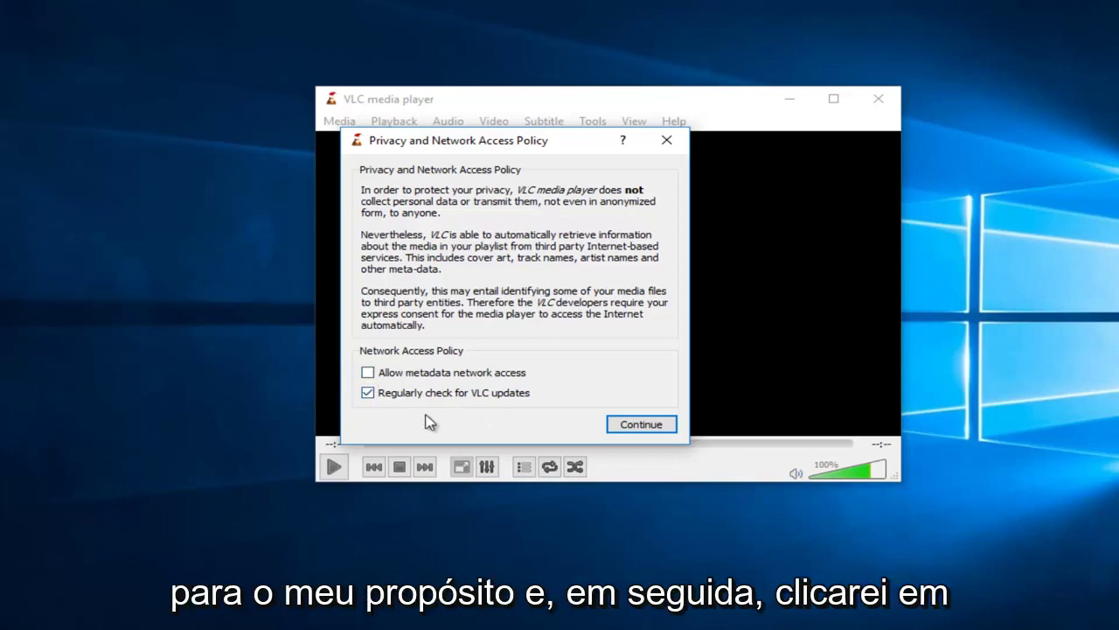
pyautogui.click(626, 425)
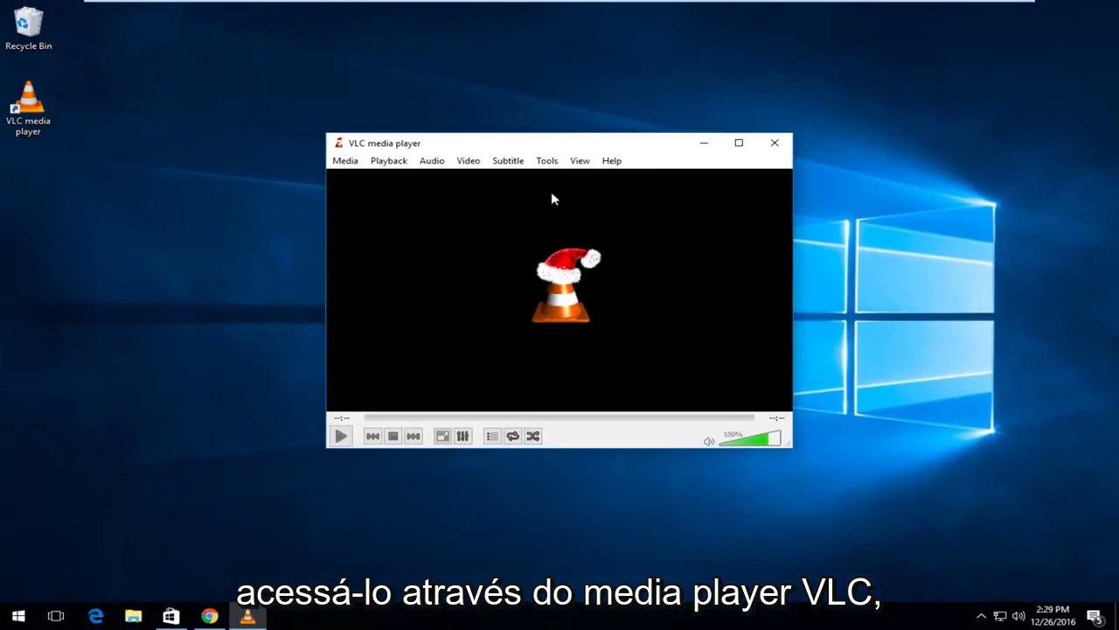
# Maximize VLC and browse its Media, Playback, Subtitle and Tools menus, then dismiss the menu.
pyautogui.click(742, 147)
pyautogui.click(9, 24)
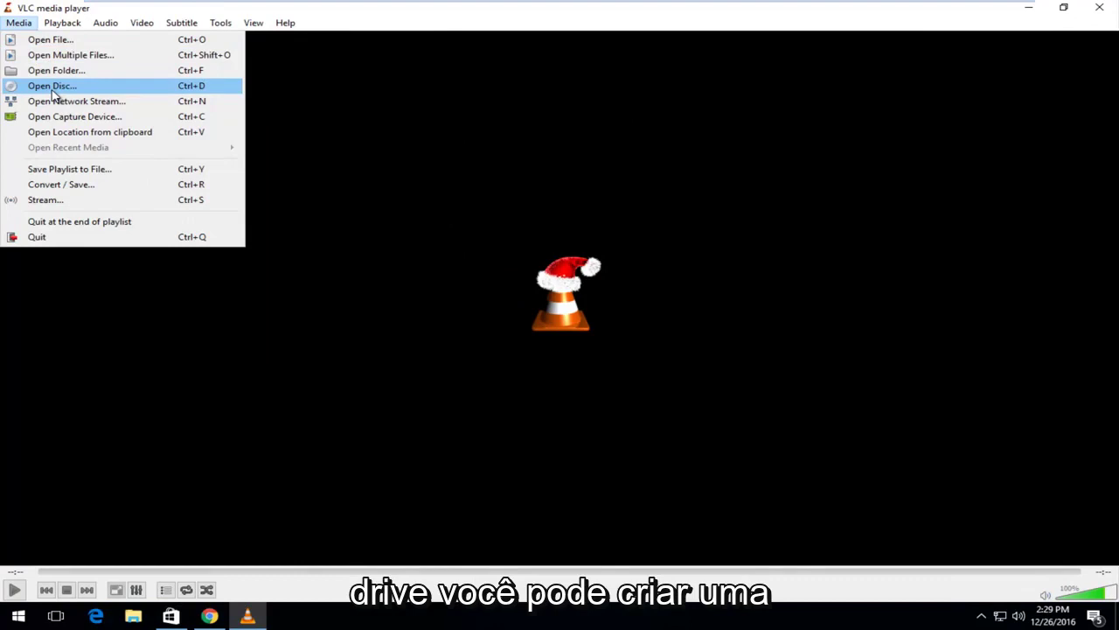
pyautogui.moveTo(60, 23)
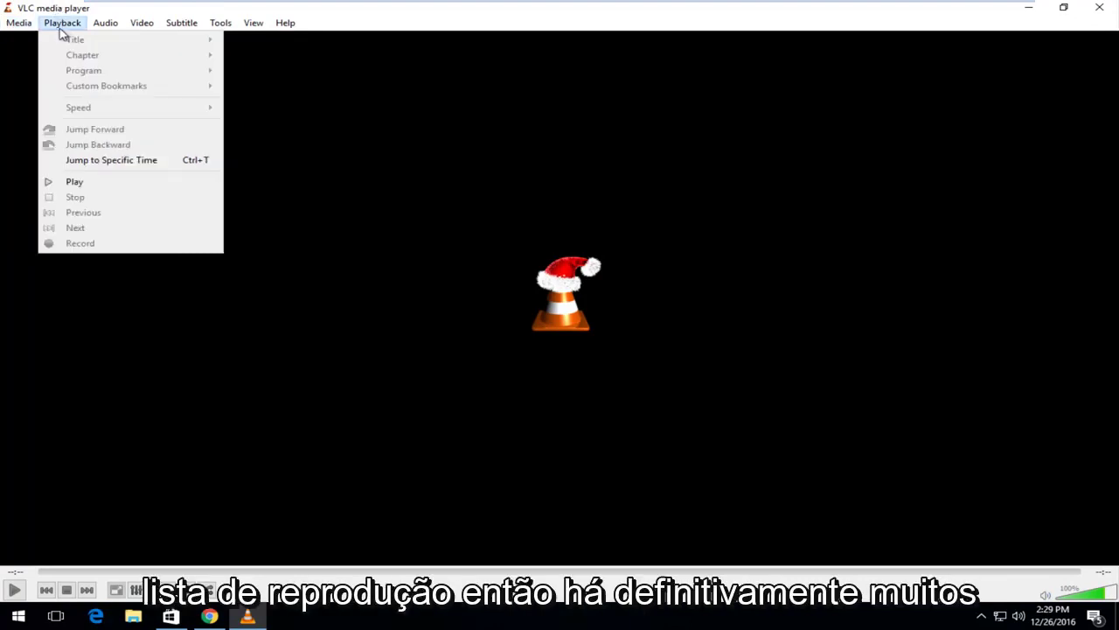
pyautogui.moveTo(96, 30)
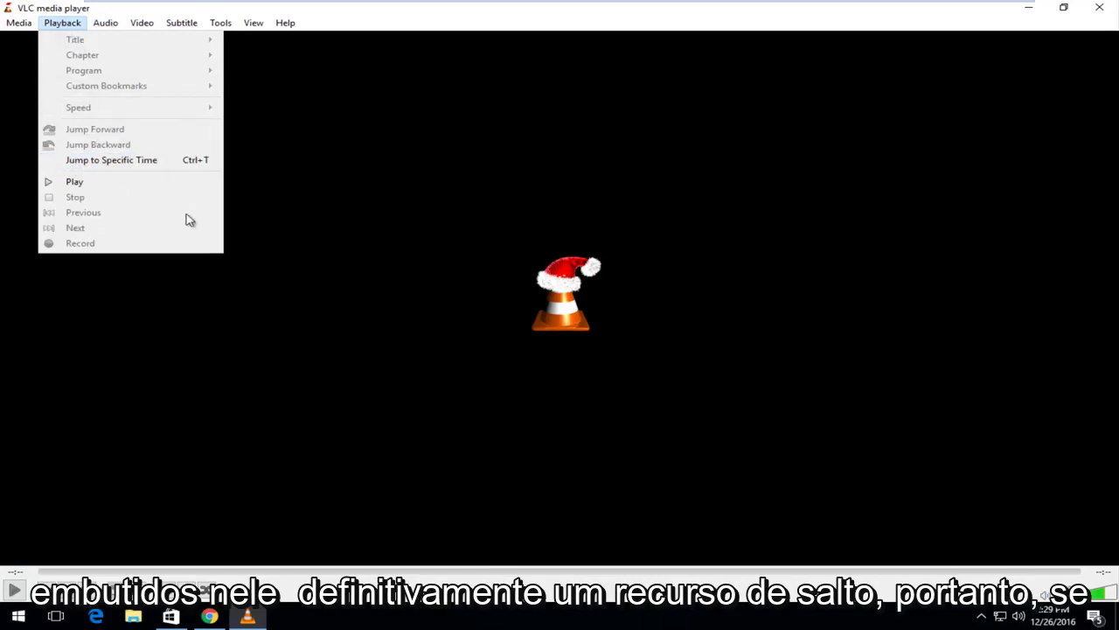
pyautogui.moveTo(183, 25)
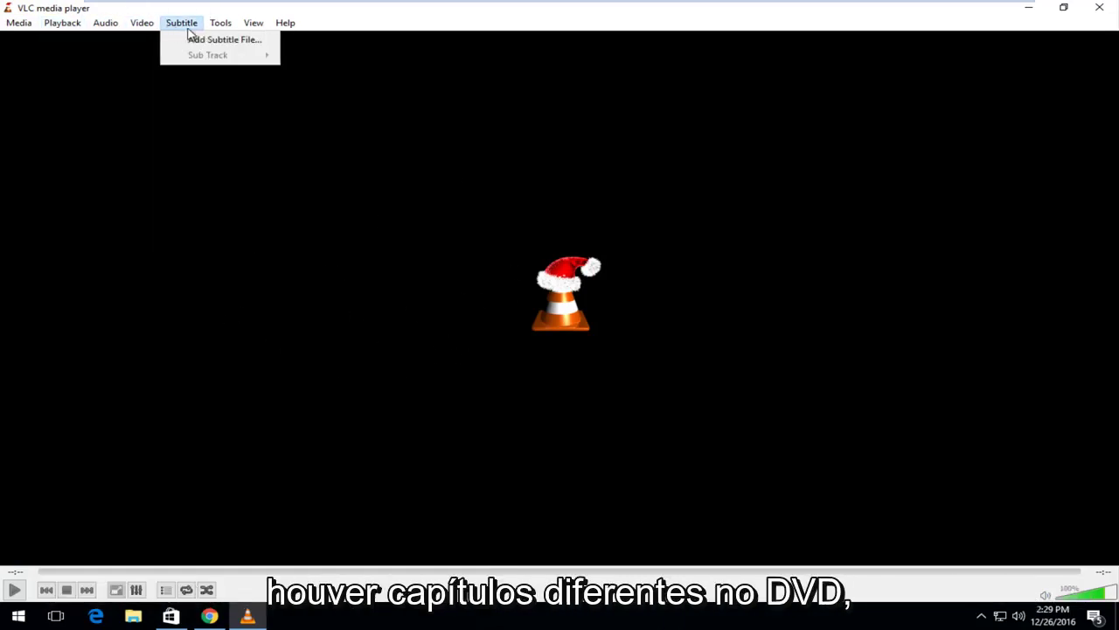
pyautogui.moveTo(216, 35)
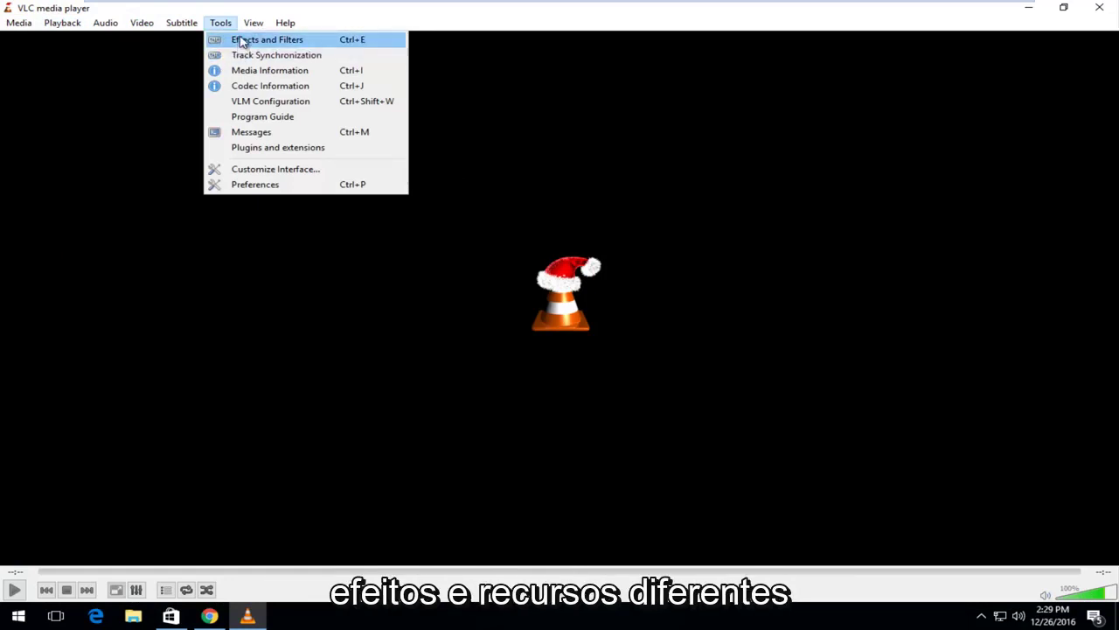
pyautogui.moveTo(255, 30)
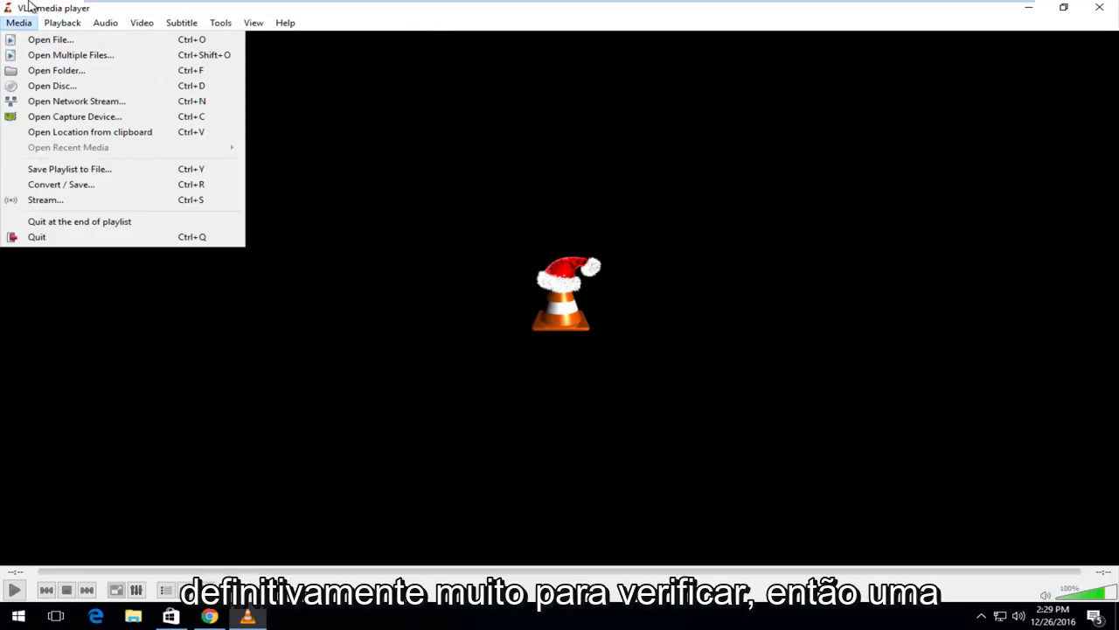
pyautogui.click(980, 40)
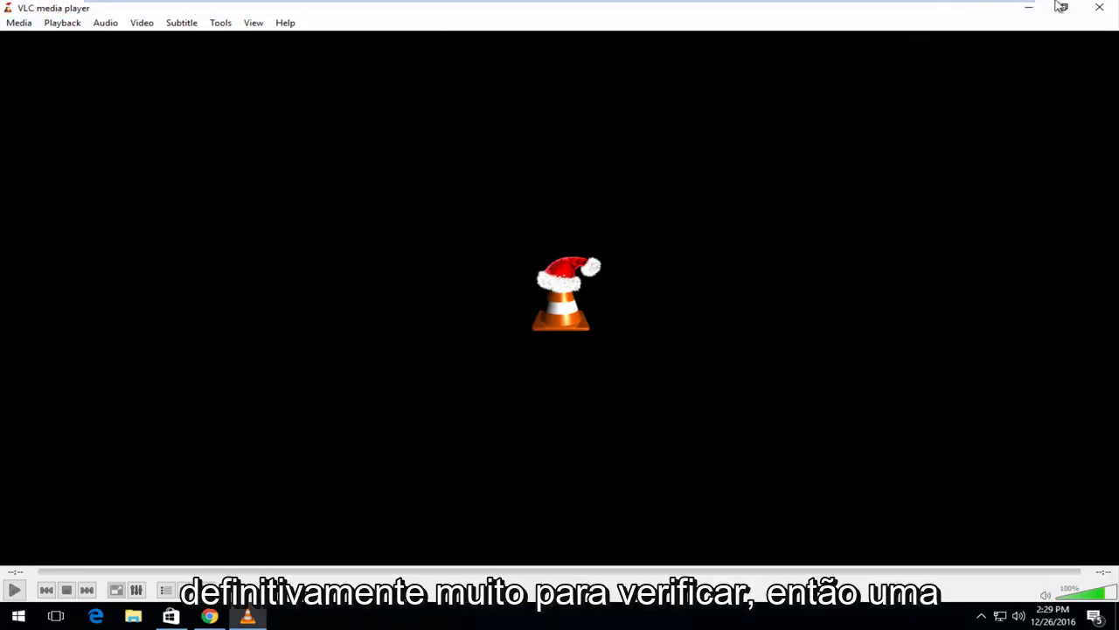
# Close VLC, search the Start menu for 'default programs', and open the Default Programs settings.
pyautogui.click(1112, 7)
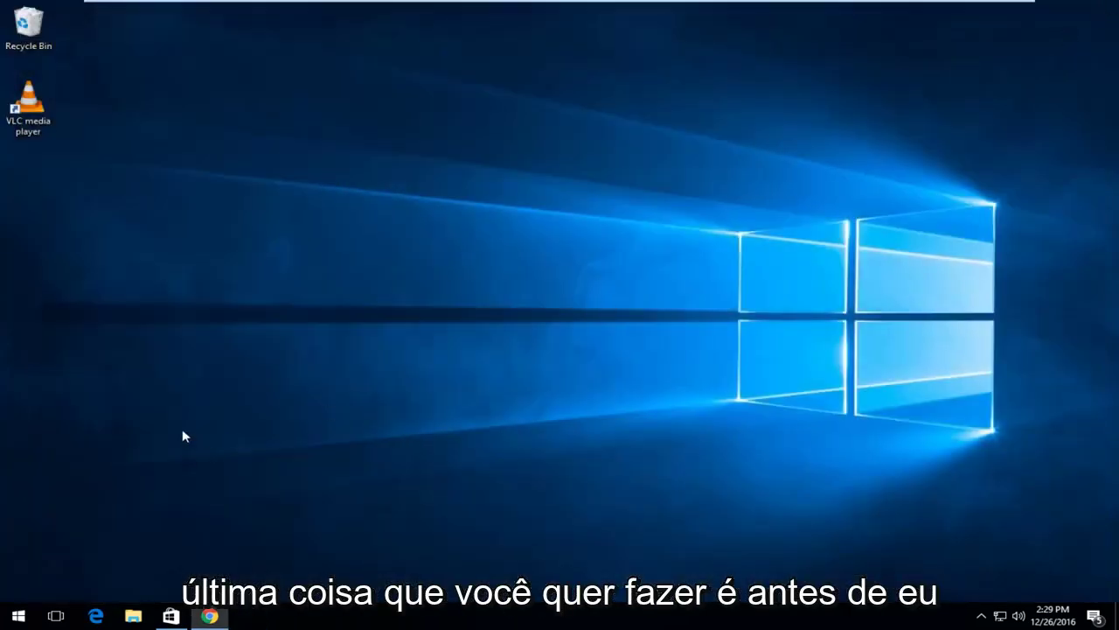
pyautogui.click(16, 616)
pyautogui.write('default p')
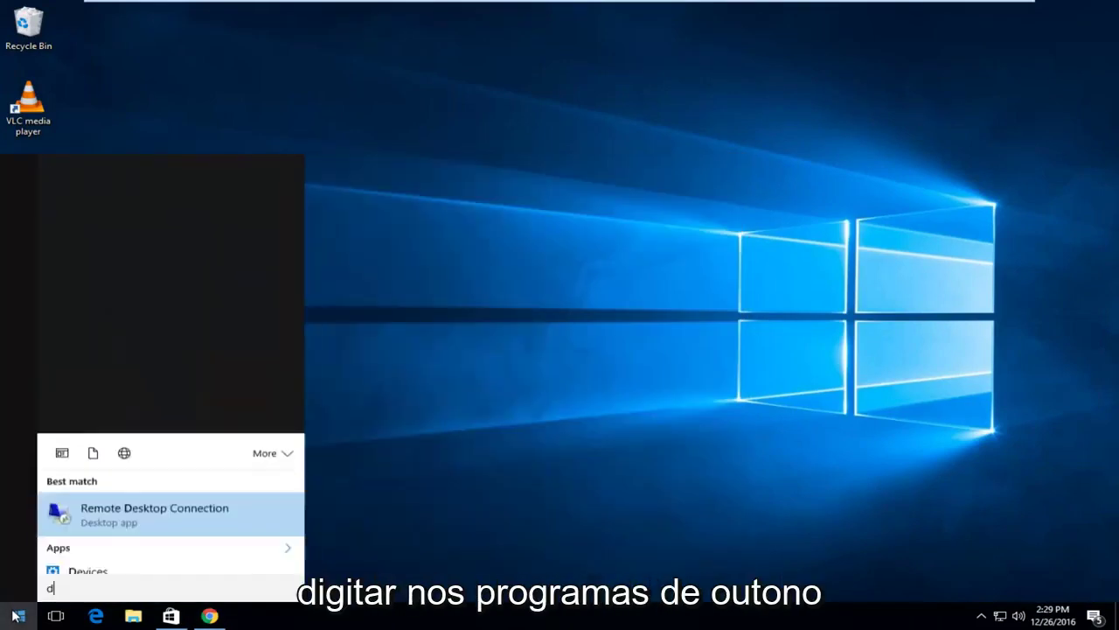
pyautogui.write('eof')
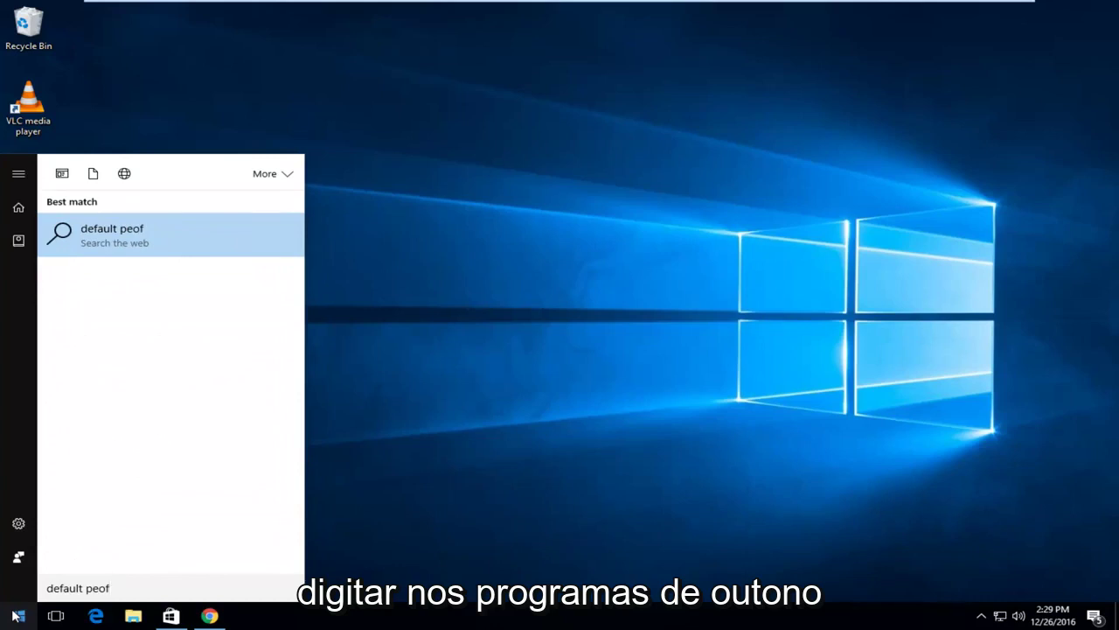
pyautogui.press('BackSpace')
pyautogui.press('BackSpace')
pyautogui.press('BackSpace')
pyautogui.write('rograms')
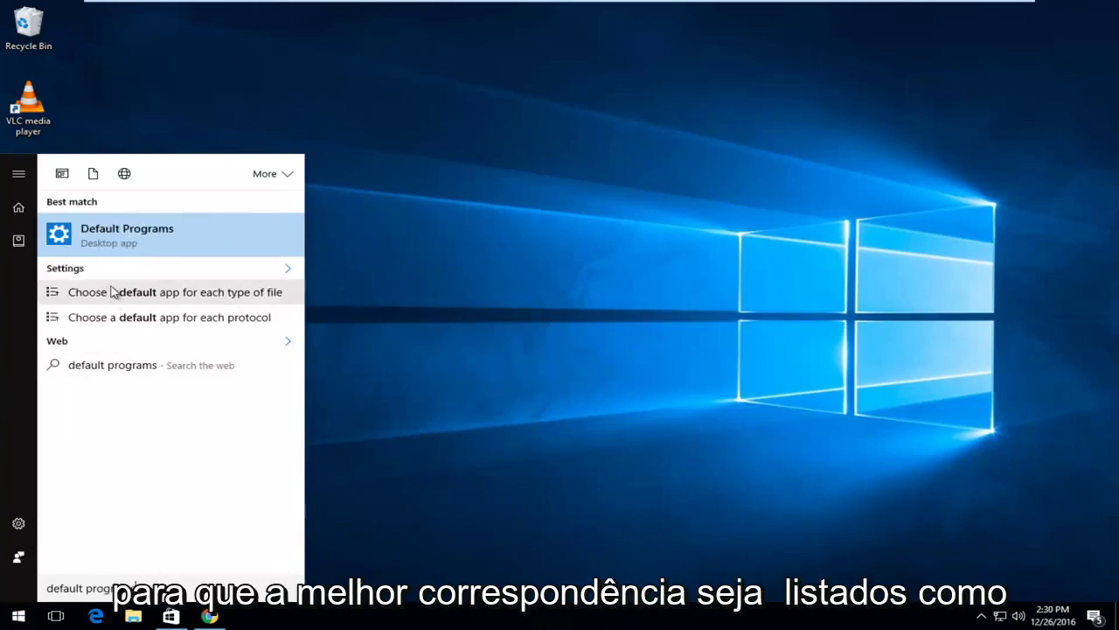
pyautogui.click(110, 236)
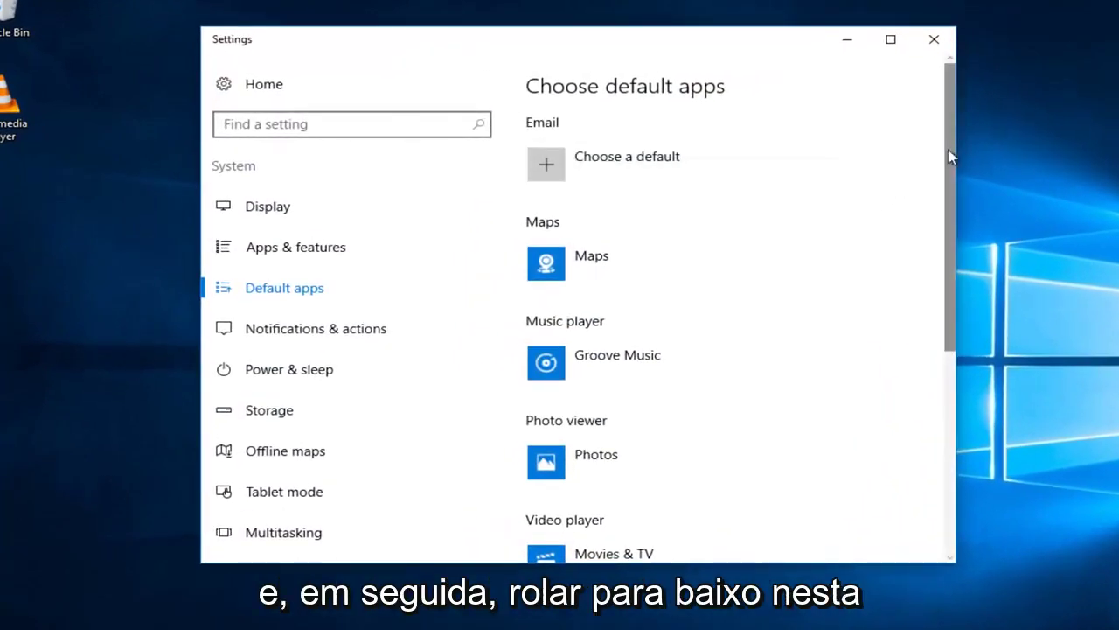
# Change the default Video player from Movies & TV to VLC media player.
pyautogui.scroll(-1, 948, 160)
pyautogui.moveTo(948, 170); pyautogui.dragTo(924, 263)
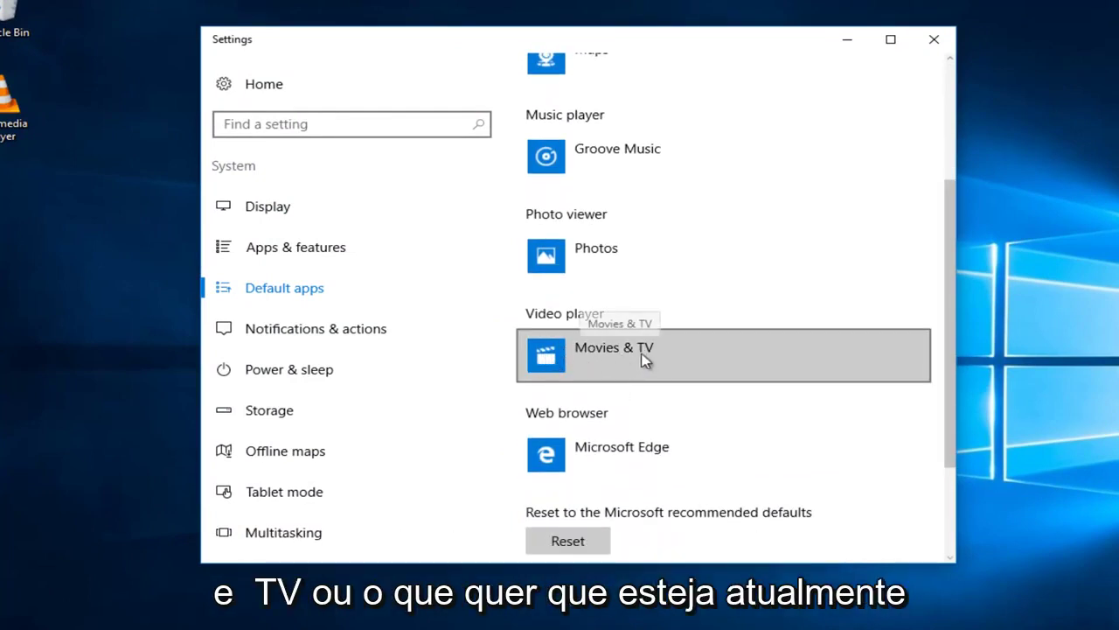
pyautogui.click(586, 351)
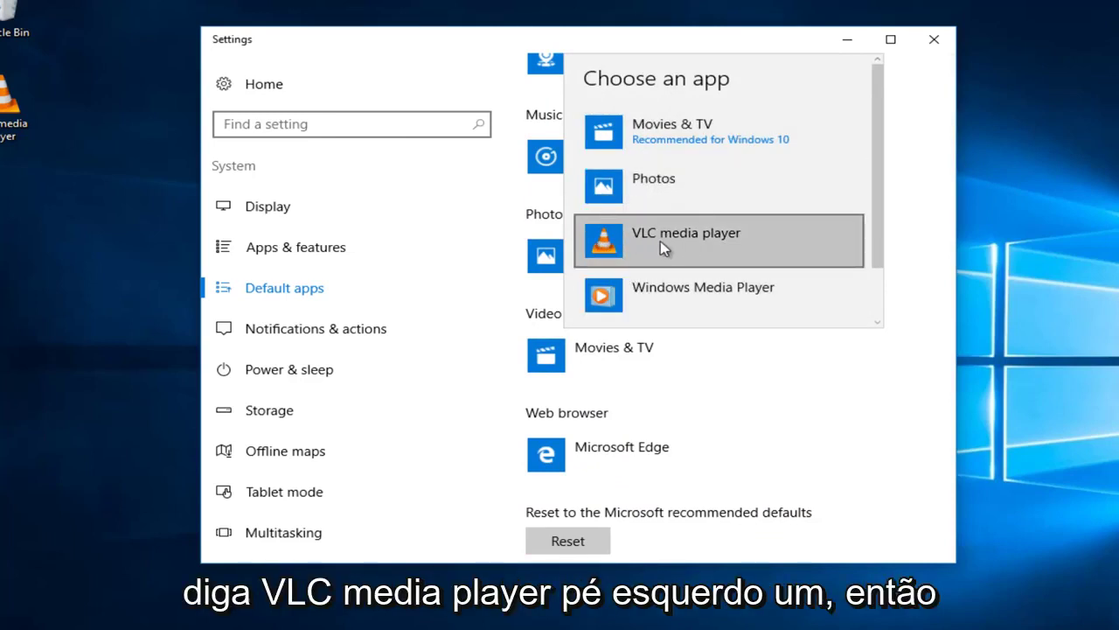
pyautogui.click(651, 239)
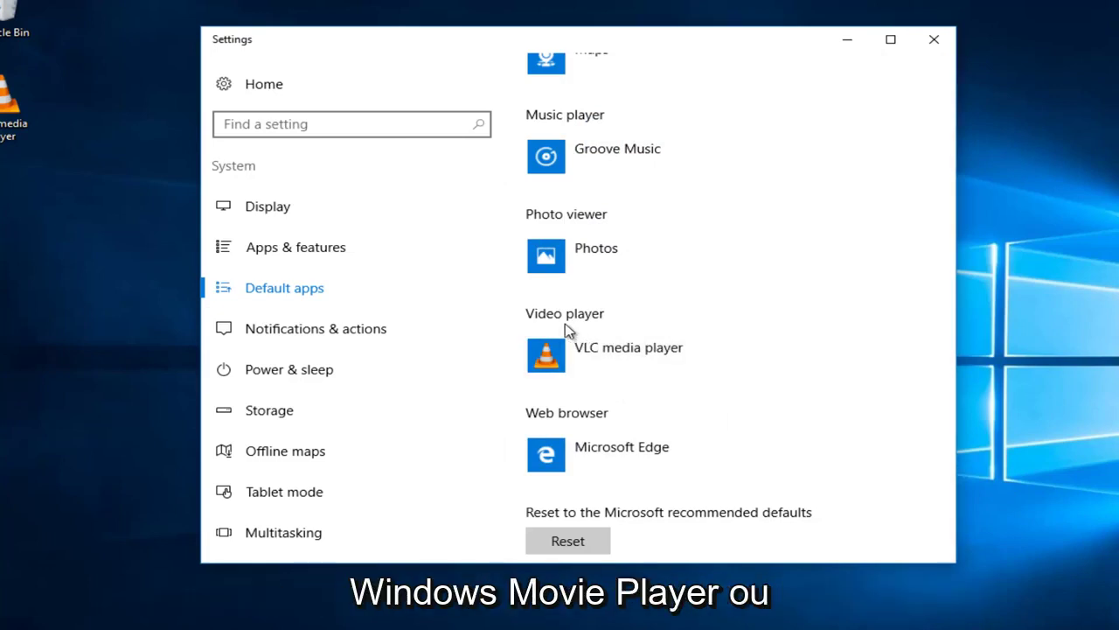
pyautogui.scroll(3, 638, 336)
pyautogui.scroll(-5, 623, 343)
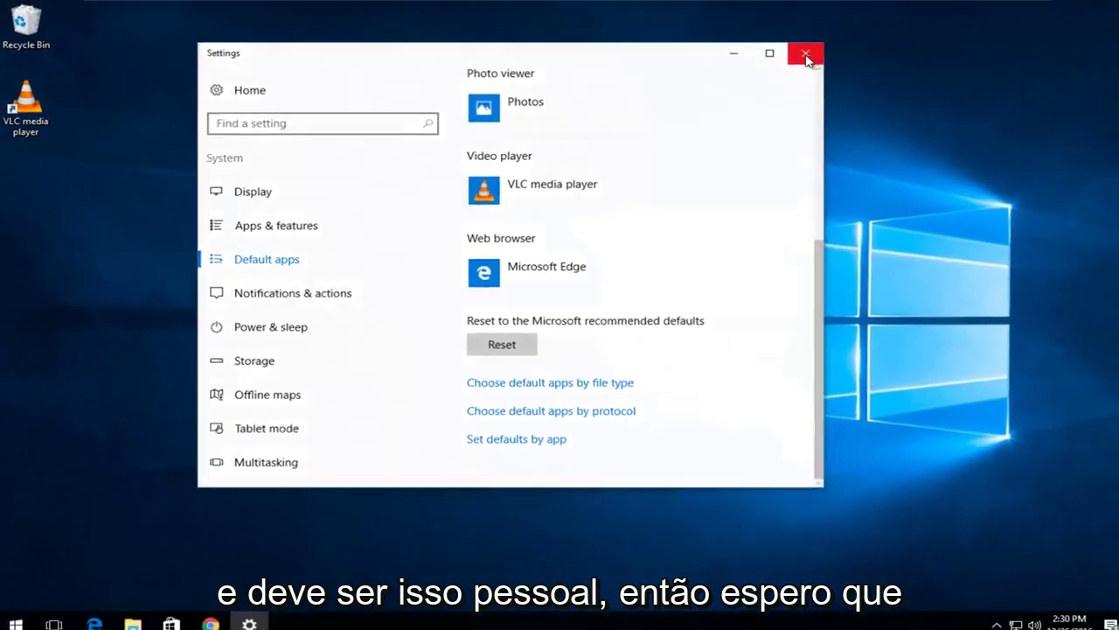
# Close the Settings window to return to the Windows 10 desktop.
pyautogui.click(808, 50)
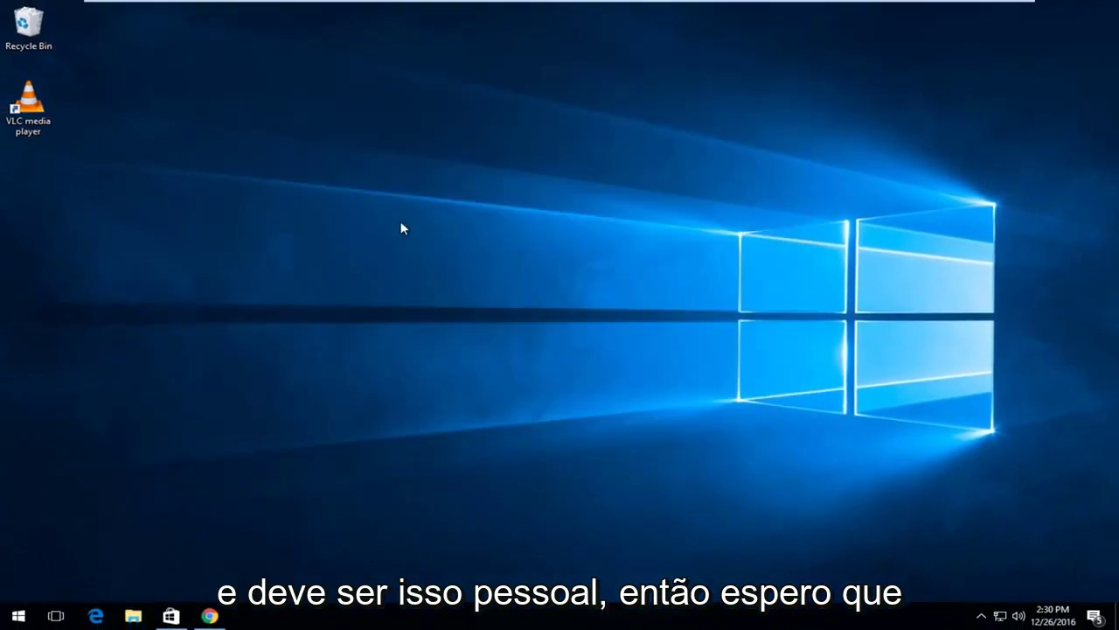